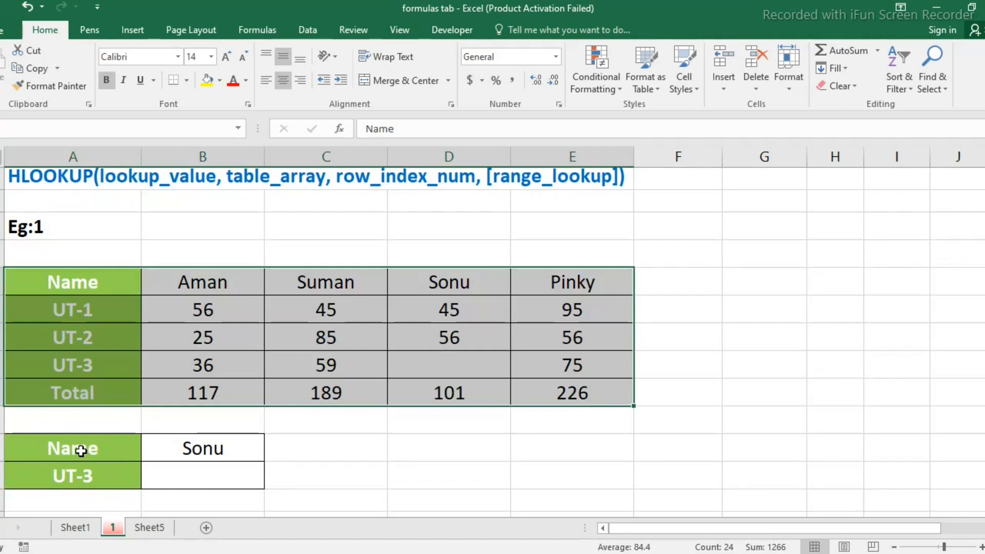
pyautogui.click(229, 452)
pyautogui.click(90, 476)
pyautogui.click(191, 476)
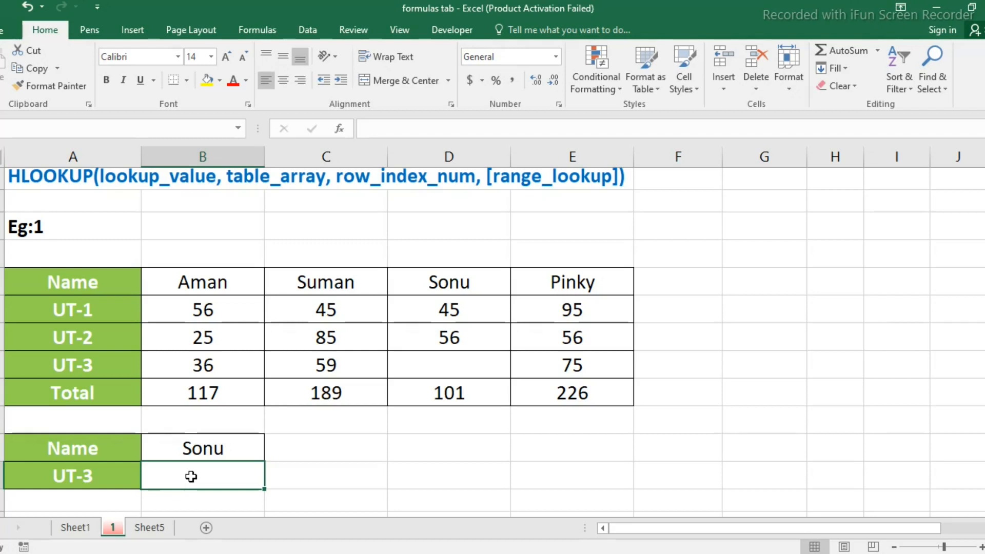
pyautogui.click(446, 368)
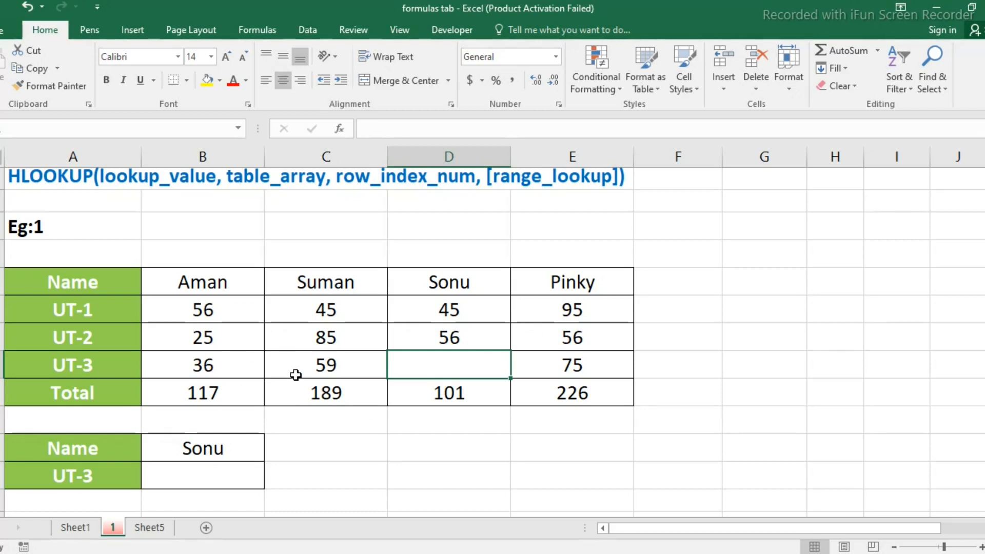
# Enter =HLOOKUP(B14,A8:E12,4,FALSE) in B15 to look up the named student's UT-3 mark with an exact match
pyautogui.click(221, 478)
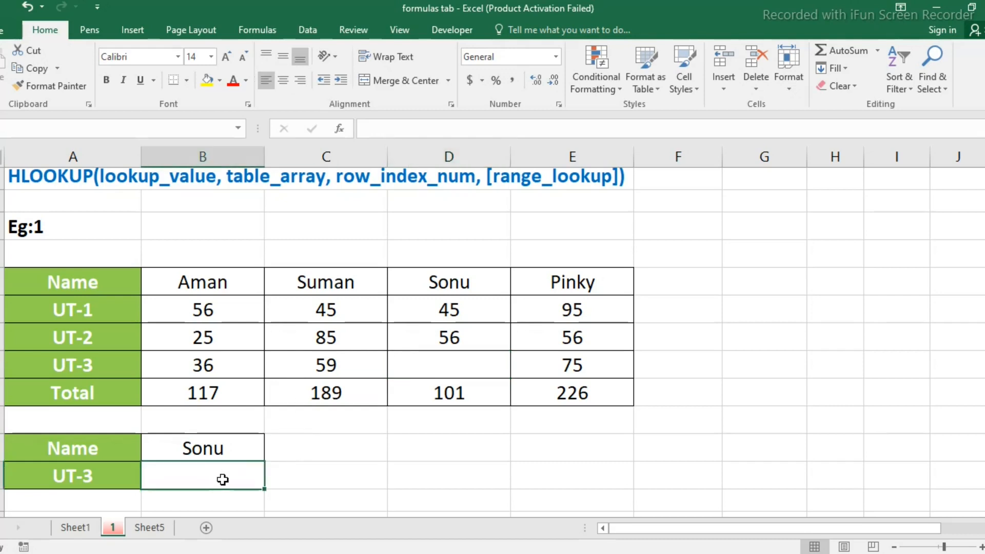
pyautogui.write('=hlo')
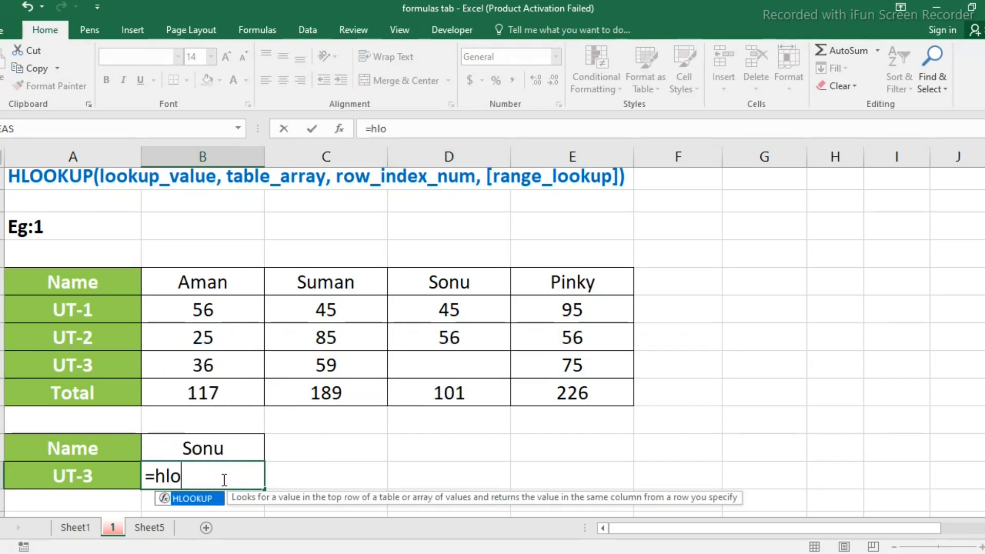
pyautogui.write('okup(')
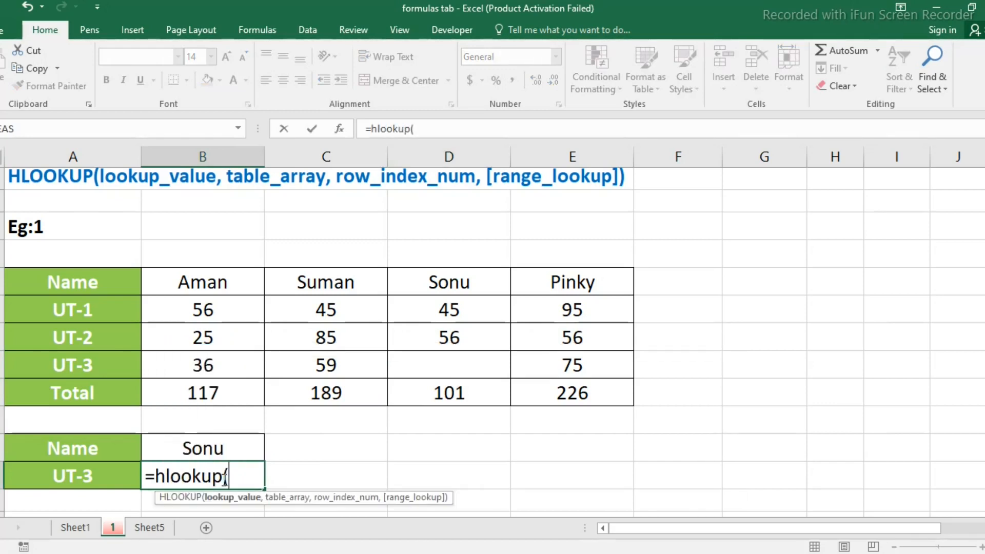
pyautogui.click(223, 448)
pyautogui.write(',')
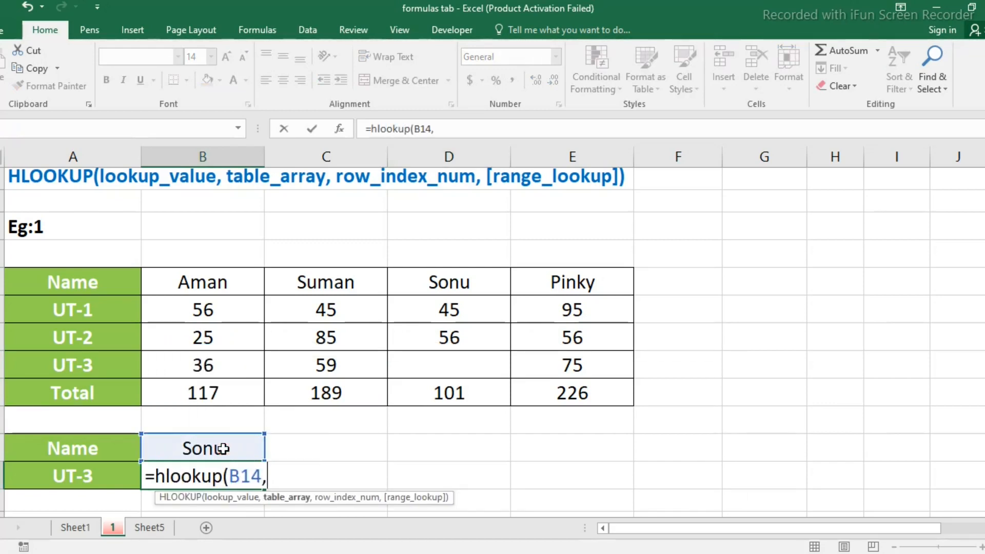
pyautogui.moveTo(30, 285); pyautogui.dragTo(598, 400)
pyautogui.write(',')
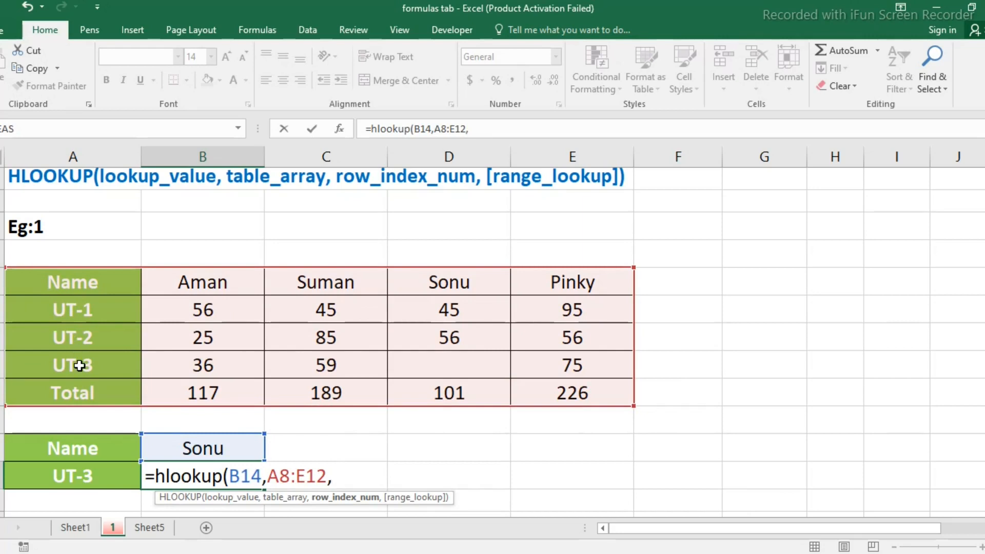
pyautogui.write('4,')
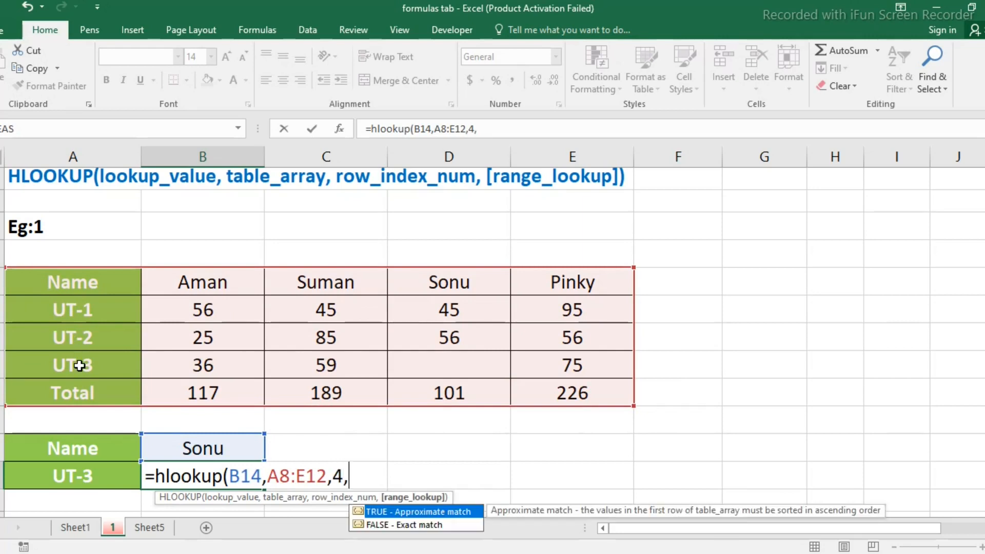
pyautogui.doubleClick(382, 525)
pyautogui.write(')')
pyautogui.press('Return')
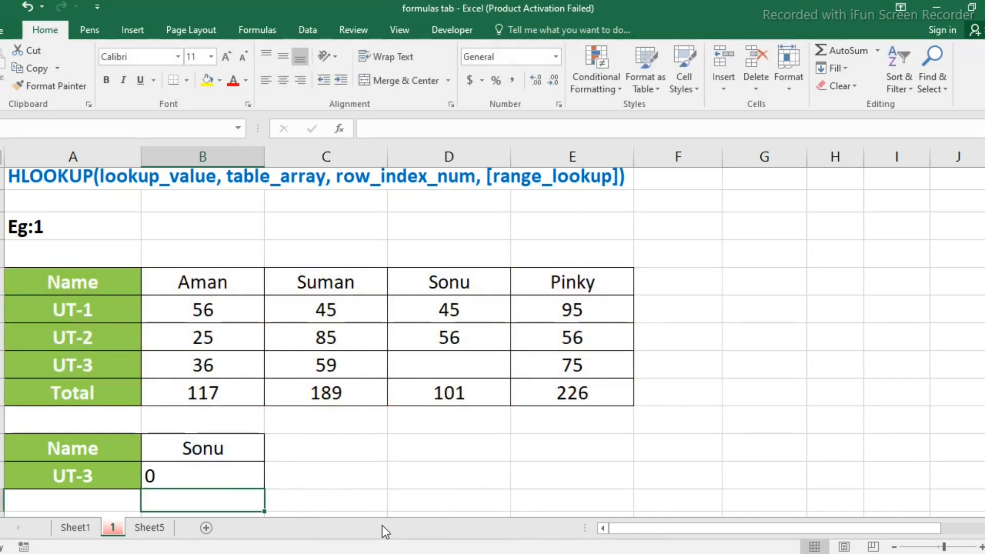
# Reopen the formula in B15 for editing and insert IF( directly before HLOOKUP
pyautogui.click(223, 473)
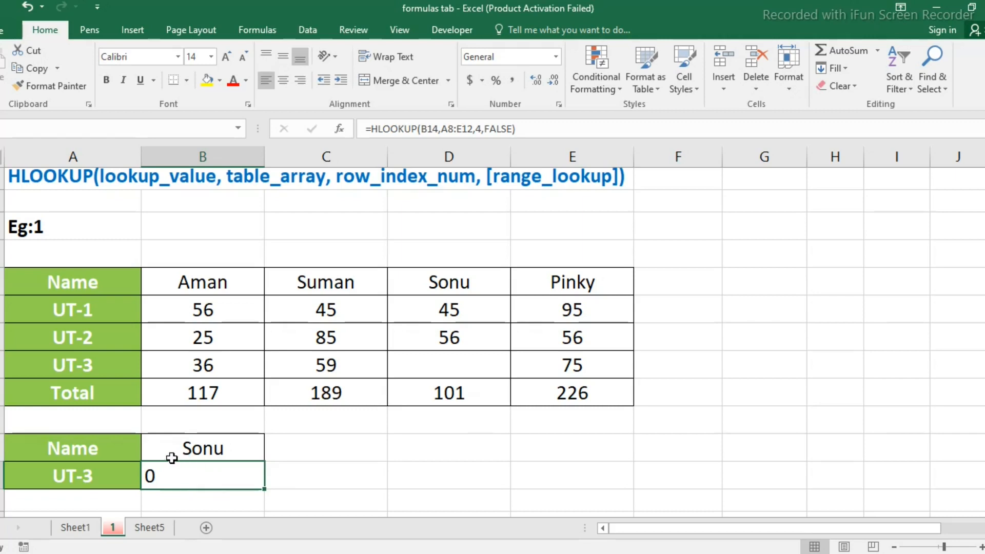
pyautogui.doubleClick(234, 483)
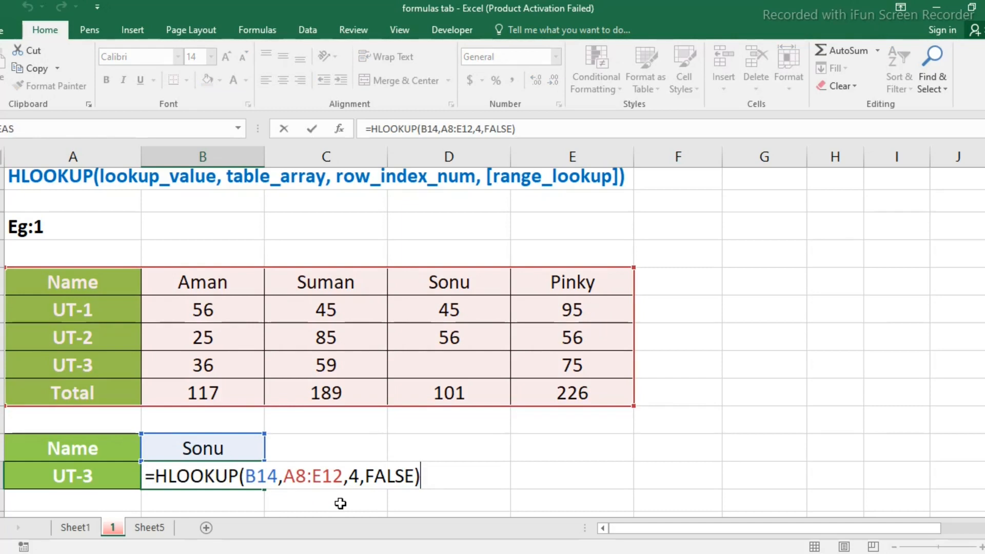
pyautogui.click(153, 475)
pyautogui.write('if')
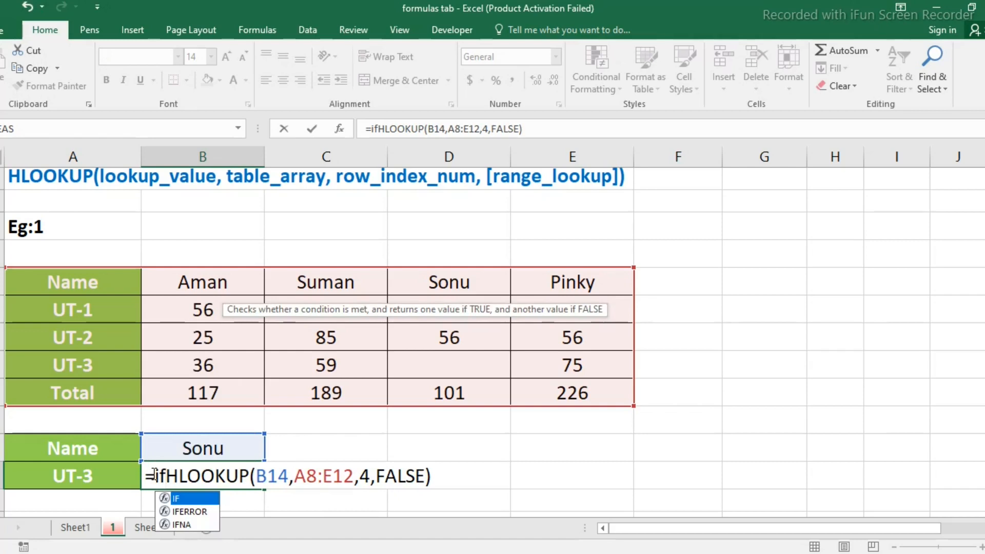
pyautogui.write('(')
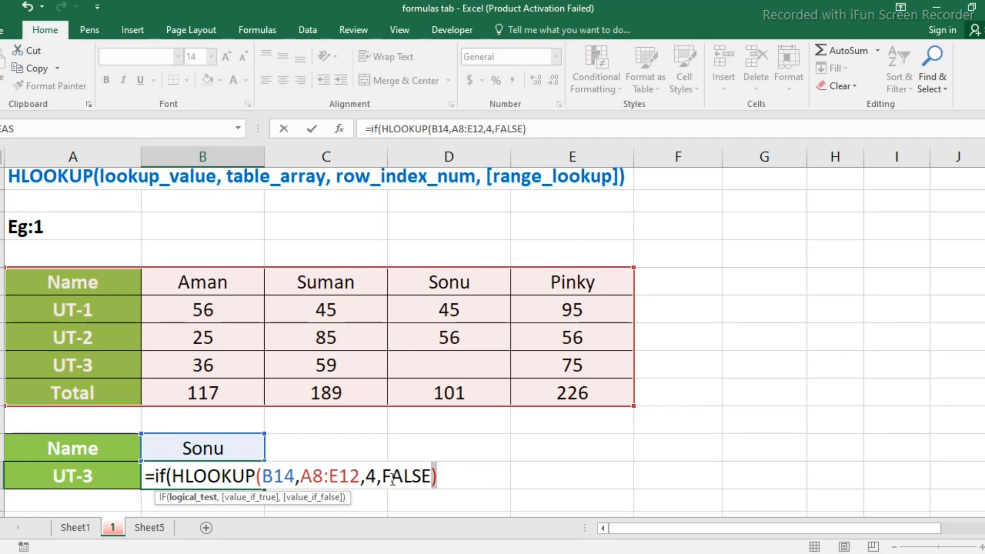
# Wrap the HLOOKUP in a LEN function and complete the IF condition with =0
pyautogui.moveTo(434, 475); pyautogui.dragTo(174, 479)
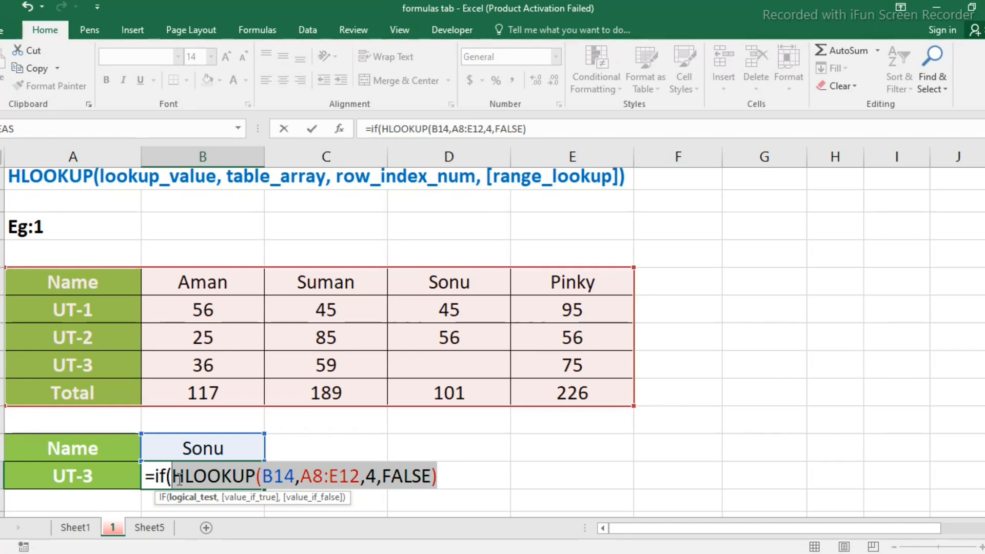
pyautogui.click(175, 481)
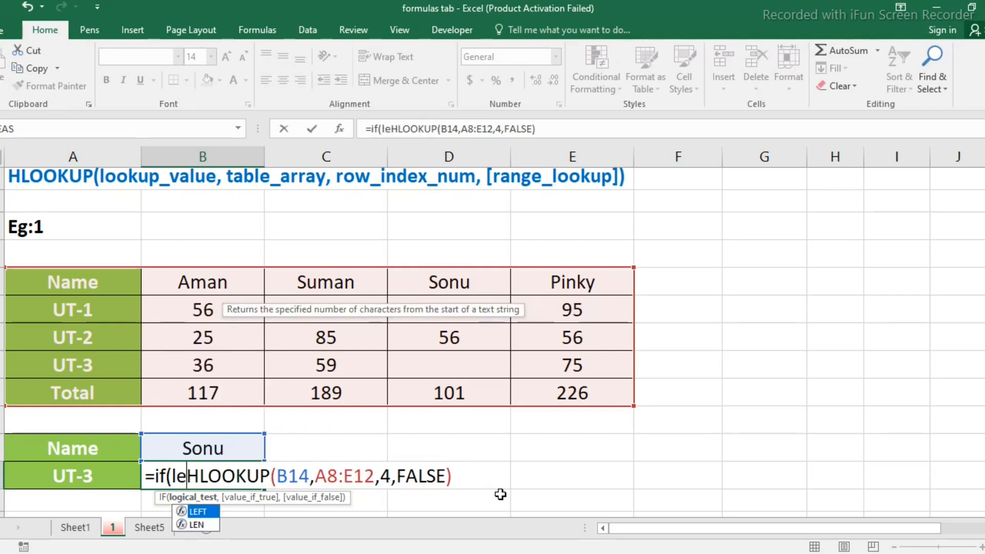
pyautogui.write('len')
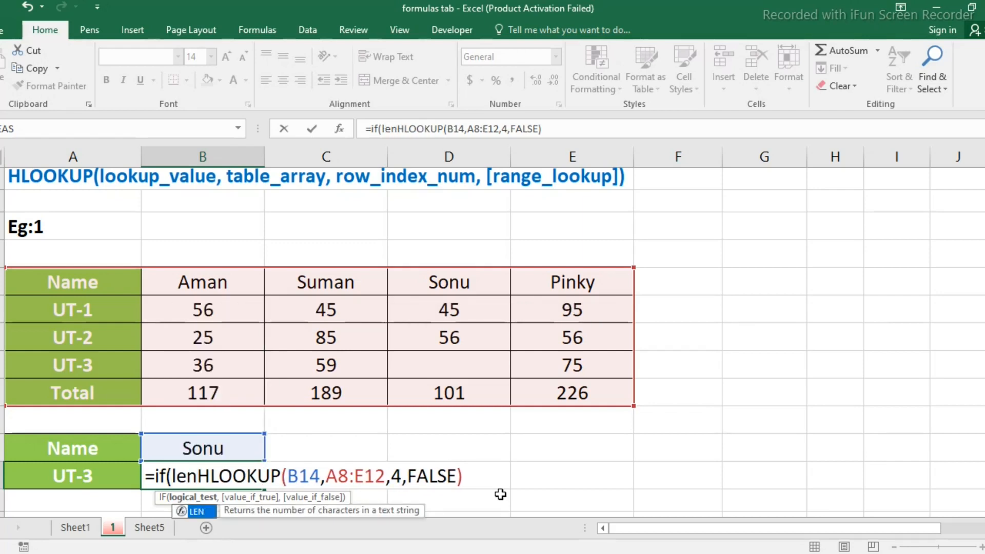
pyautogui.write('(')
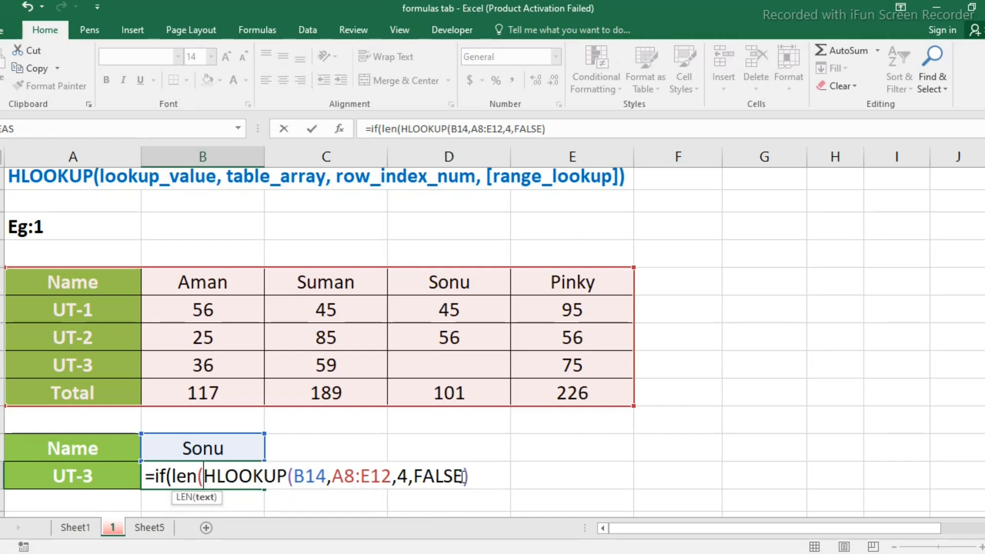
pyautogui.moveTo(463, 476); pyautogui.dragTo(206, 481)
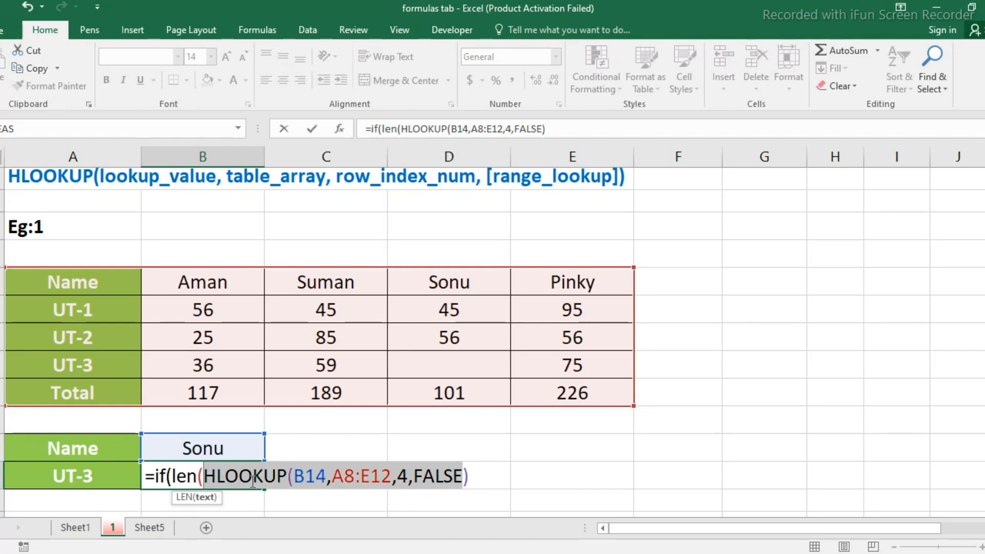
pyautogui.click(474, 477)
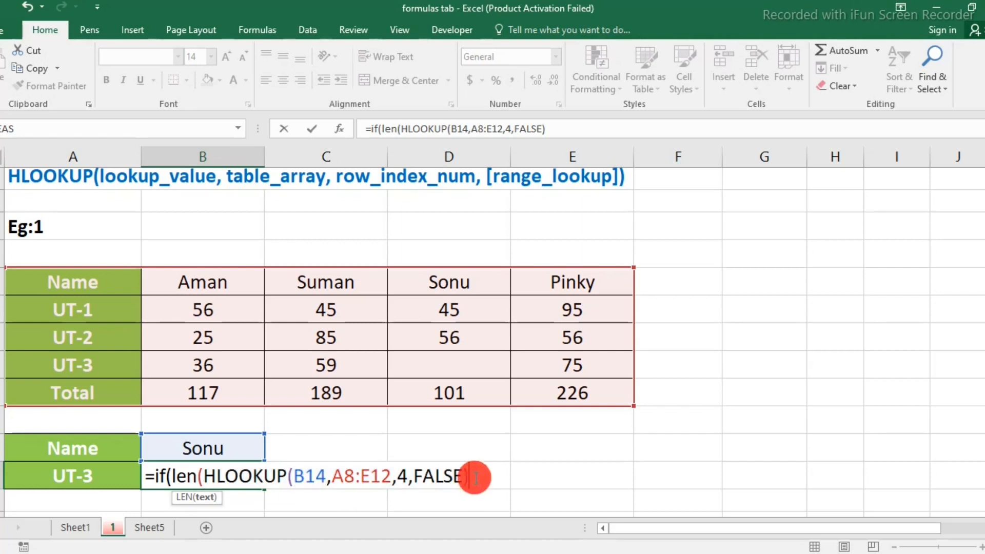
pyautogui.write(')')
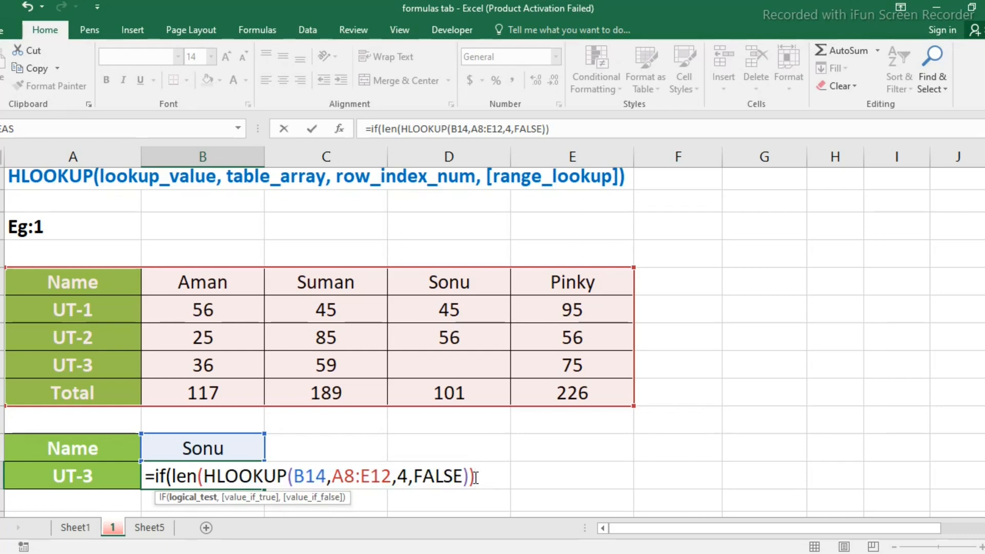
pyautogui.write('=0,')
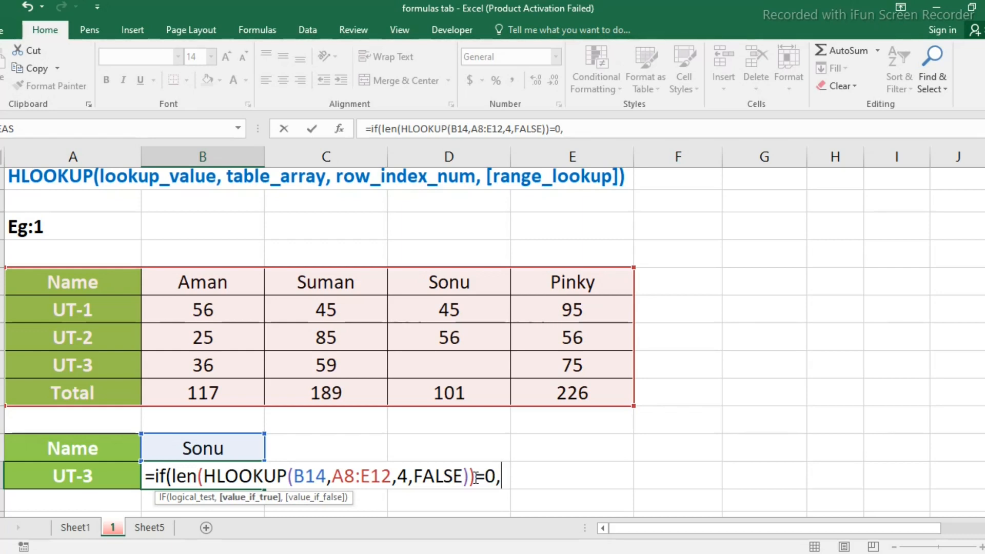
# Add "Data is not available" as the IF function's value if true
pyautogui.write('"')
pyautogui.write('"')
pyautogui.click(512, 477)
pyautogui.write('Dta')
pyautogui.press('BackSpace')
pyautogui.press('BackSpace')
pyautogui.write('ata is not availa')
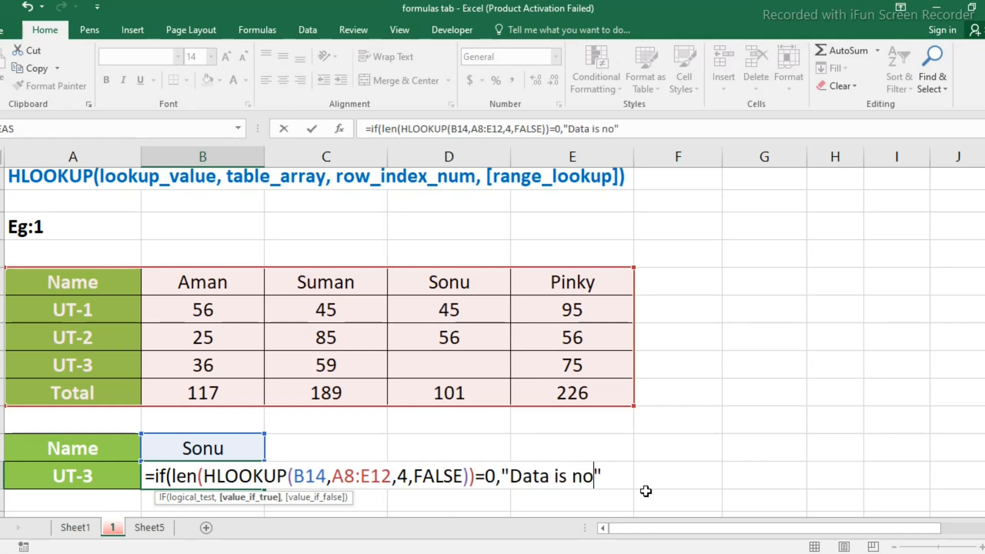
pyautogui.write('ble')
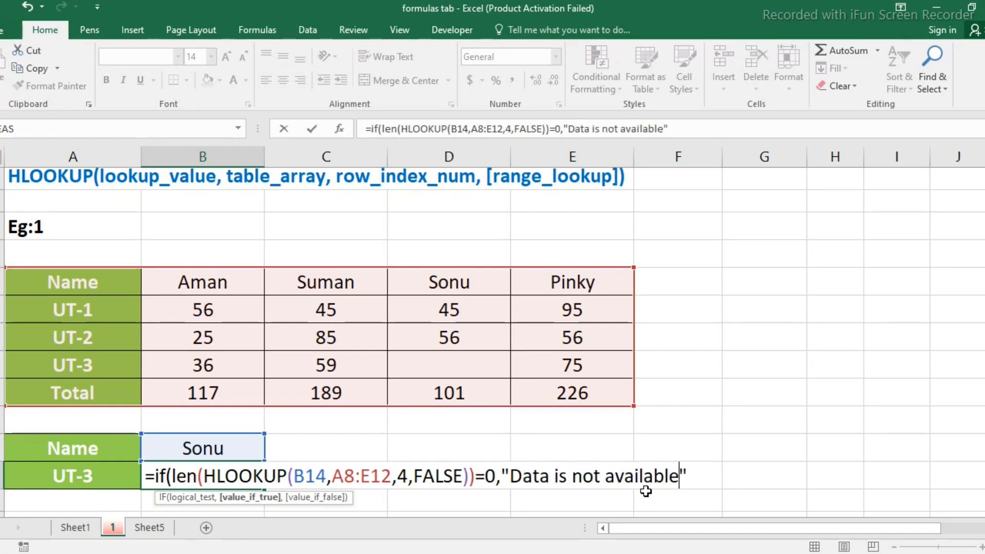
pyautogui.click(699, 475)
pyautogui.write(',')
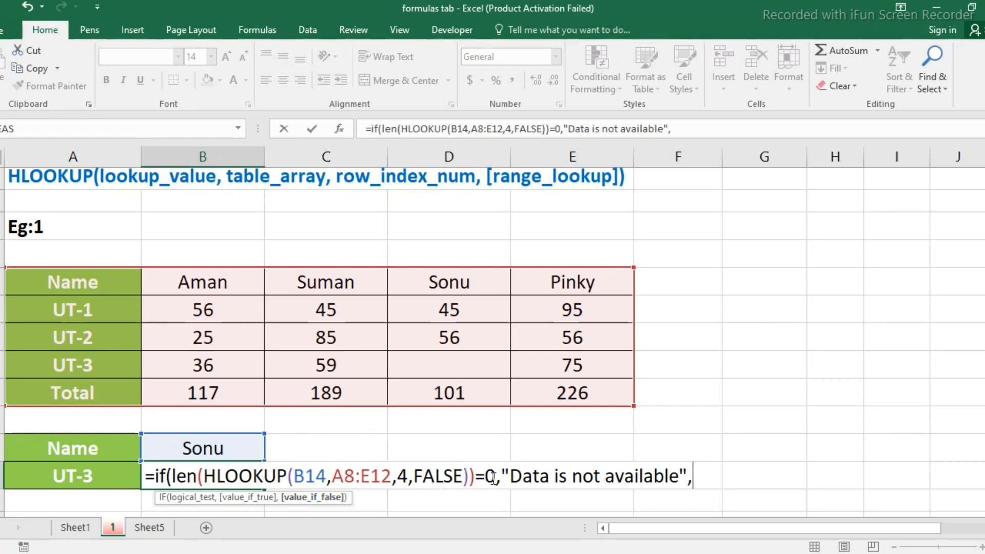
# Add HLOOKUP(B14,A8:E12,4,FALSE) as the IF function's value if false and commit the formula in B15
pyautogui.write('hlookup(')
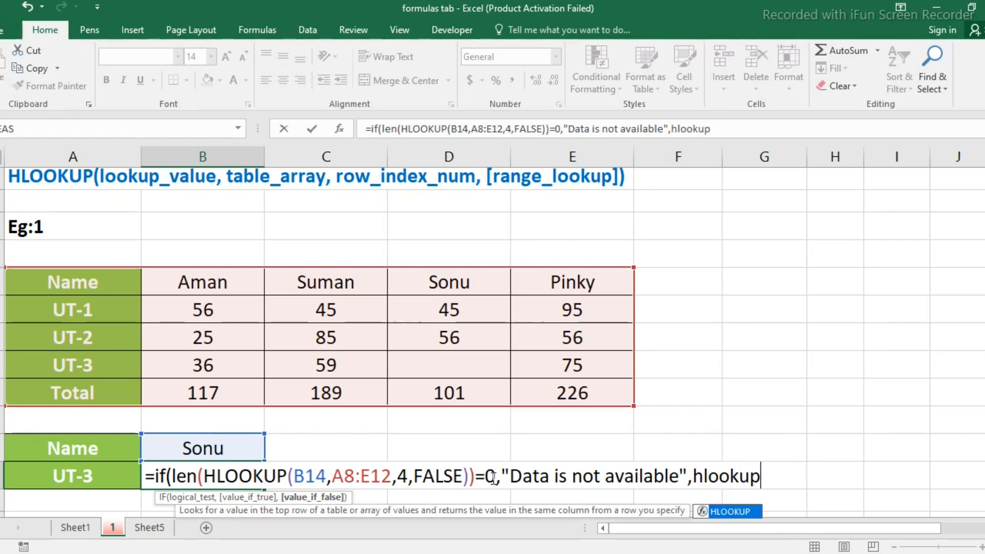
pyautogui.click(226, 452)
pyautogui.write(',')
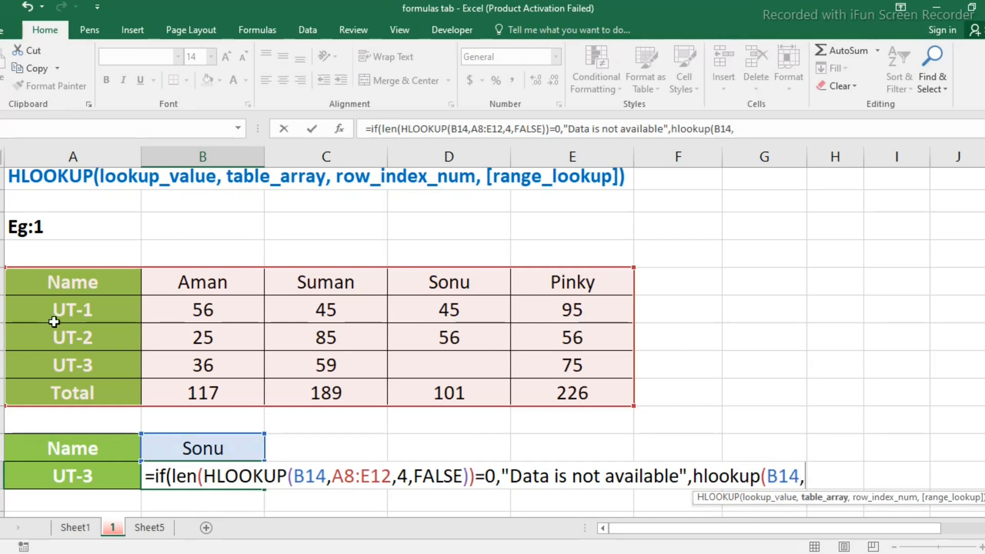
pyautogui.moveTo(55, 281); pyautogui.dragTo(567, 395)
pyautogui.write(',')
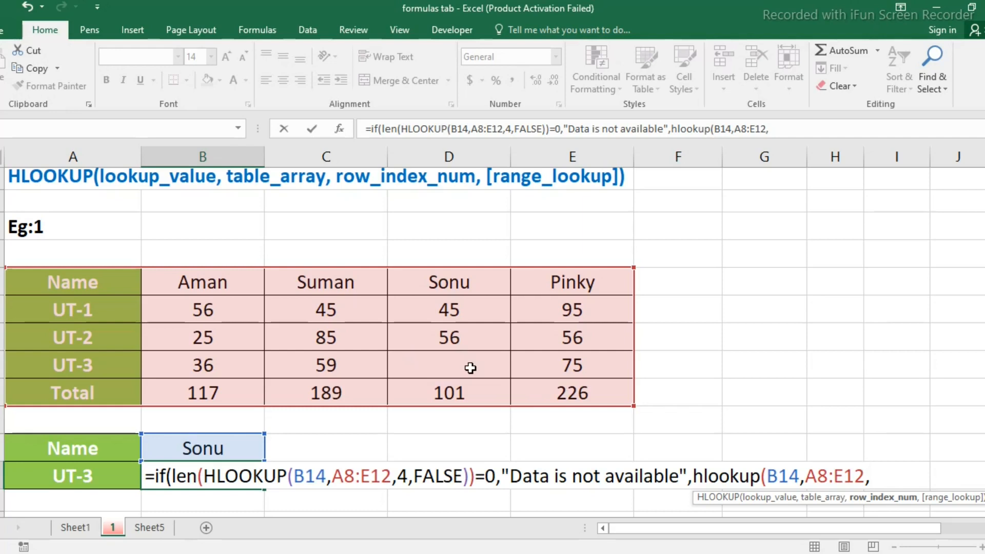
pyautogui.write('4,')
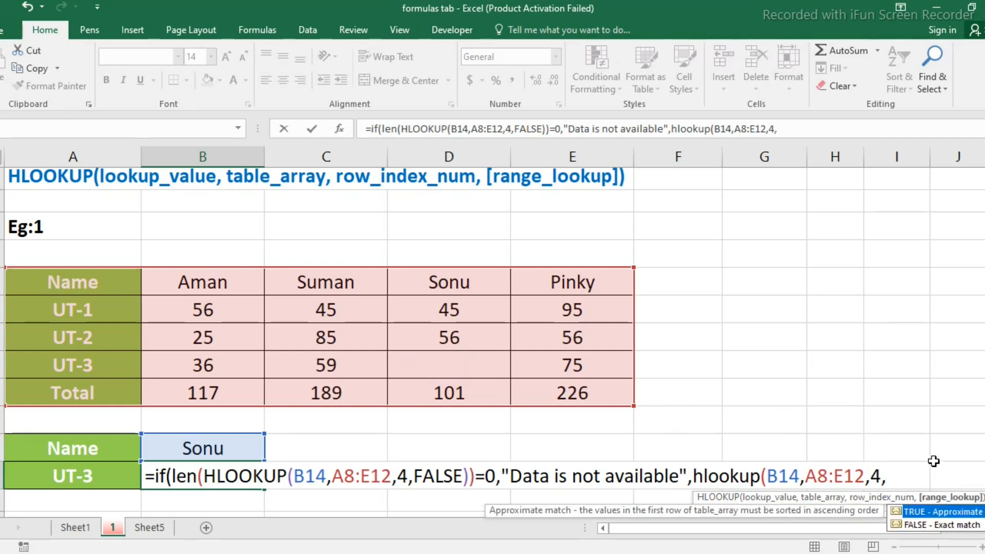
pyautogui.doubleClick(912, 524)
pyautogui.write(')')
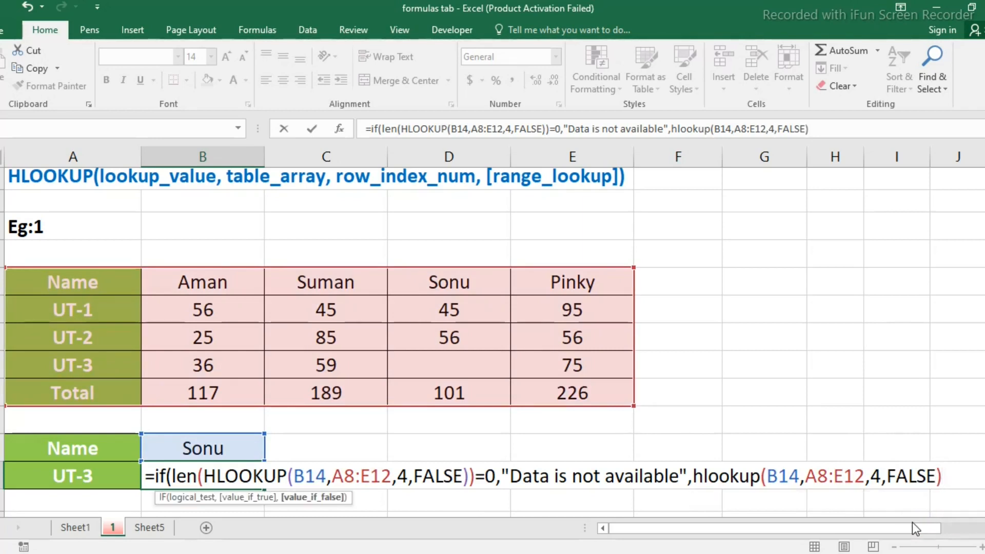
pyautogui.write(')')
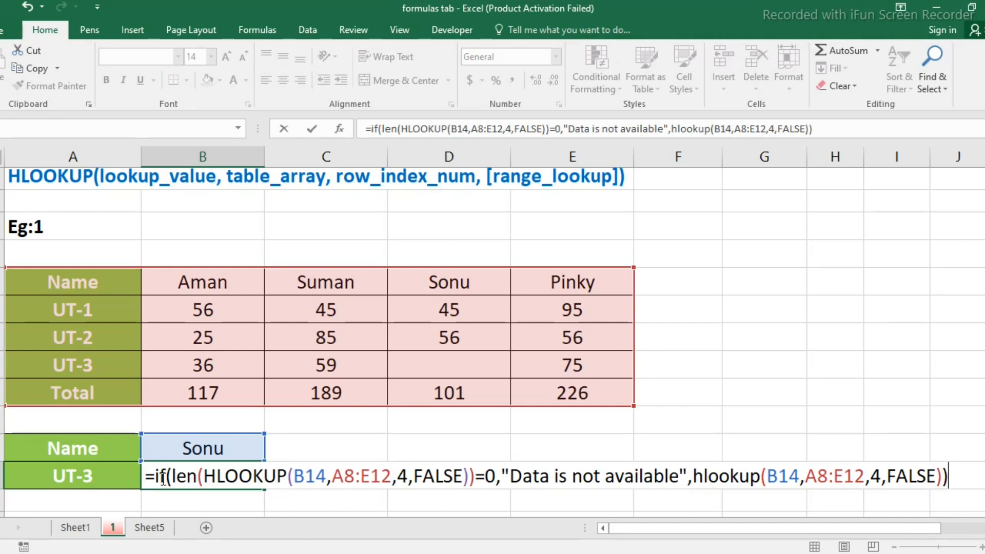
pyautogui.press('Return')
pyautogui.click(193, 480)
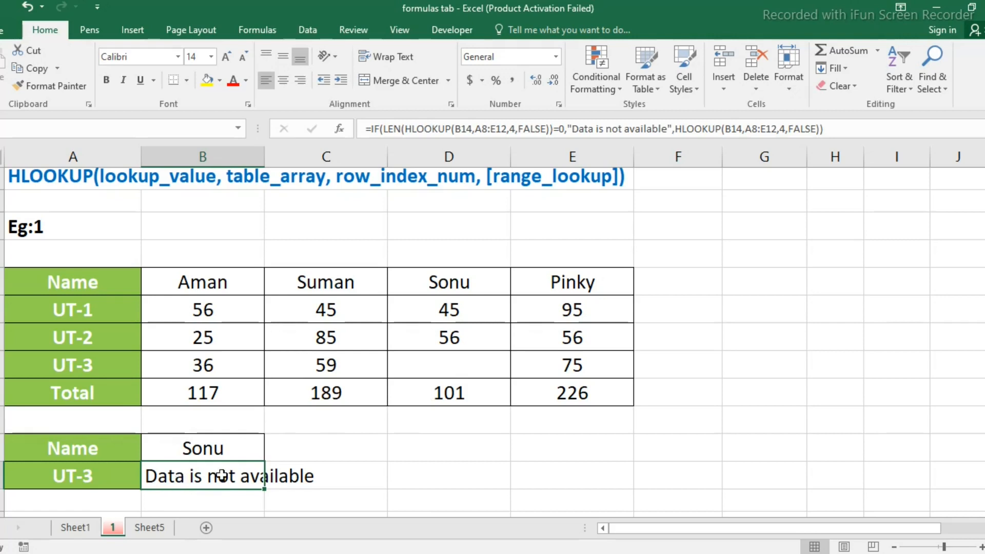
# Enter 45 in the blank UT-3 mark cell D11 and select B15 to check the lookup result
pyautogui.click(474, 370)
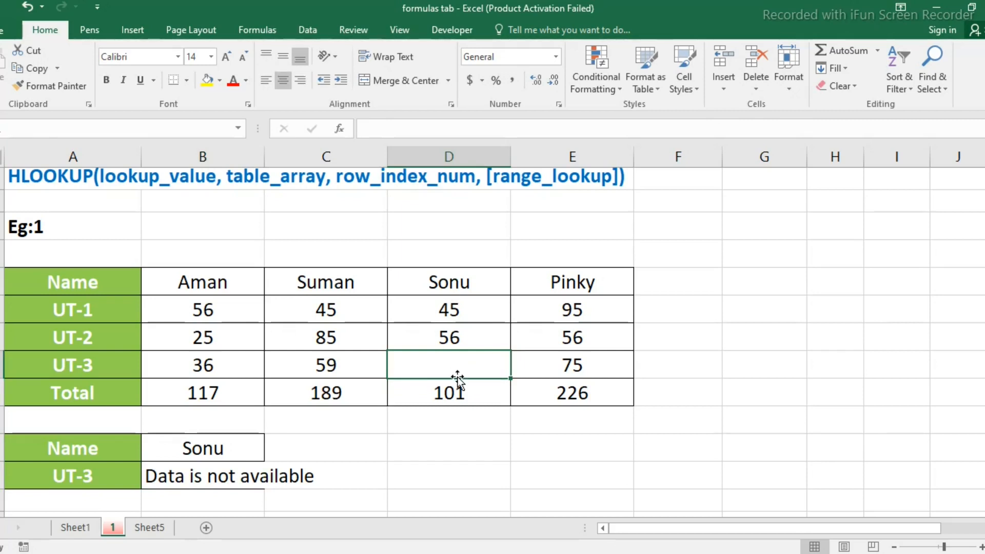
pyautogui.write('45')
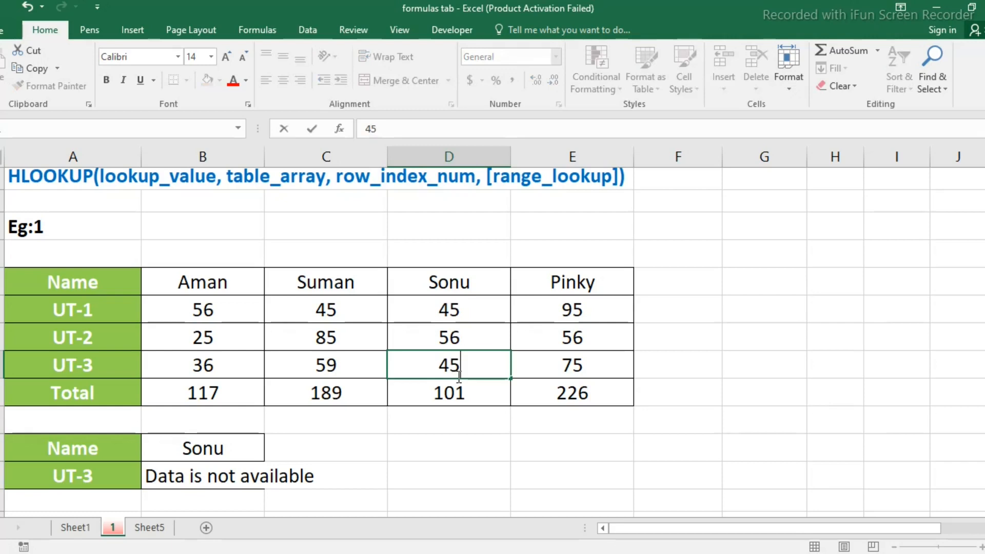
pyautogui.press('Return')
pyautogui.click(199, 473)
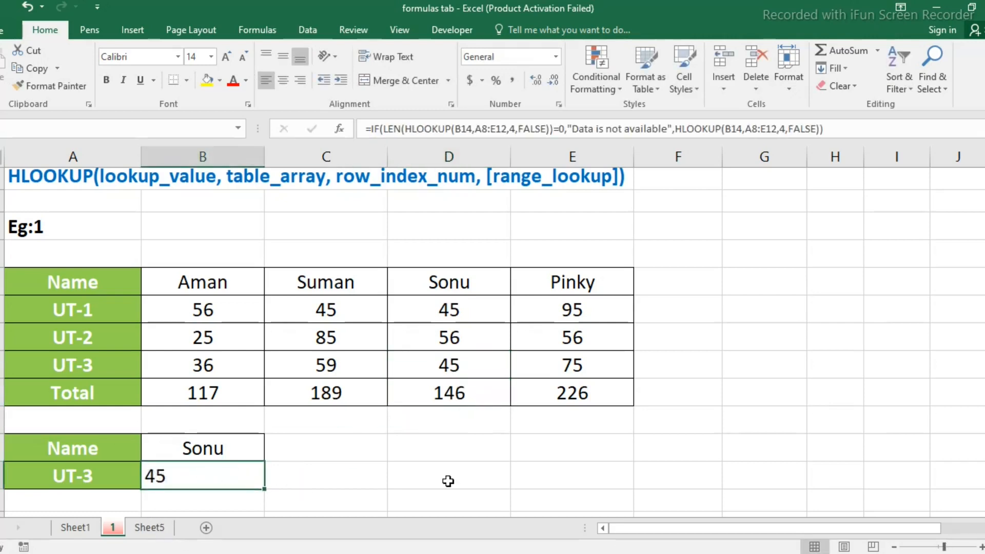